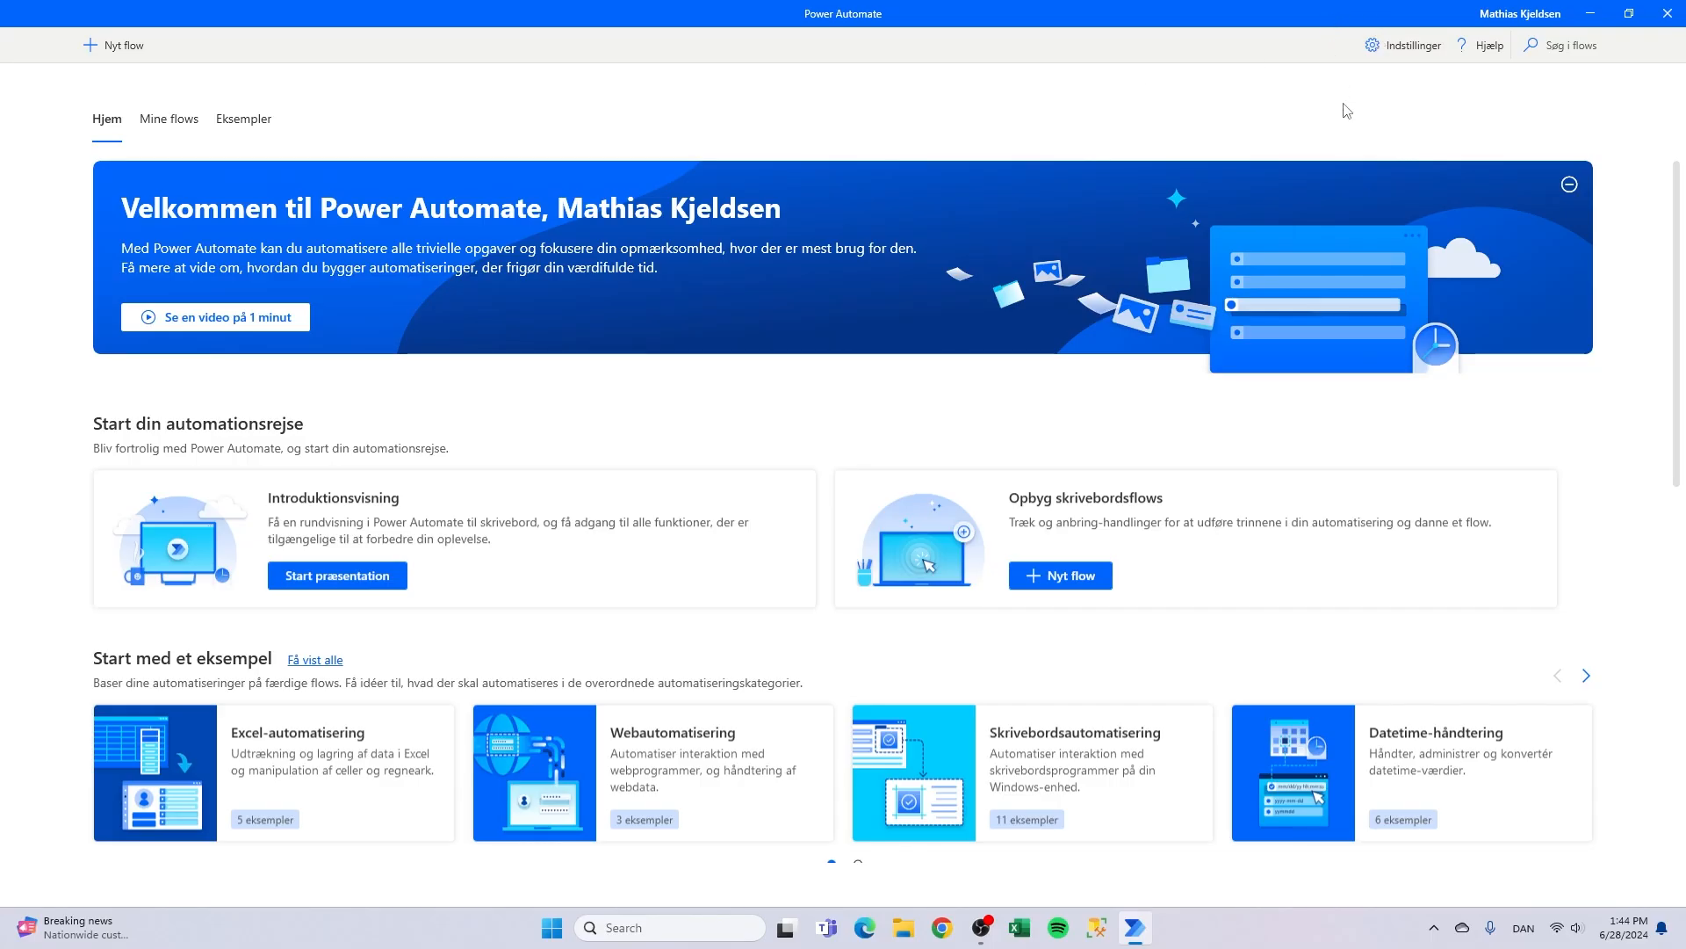
- From the DAN taskbar indicator, reach Settings > Time & language > Language & region
left_click(1523, 928)
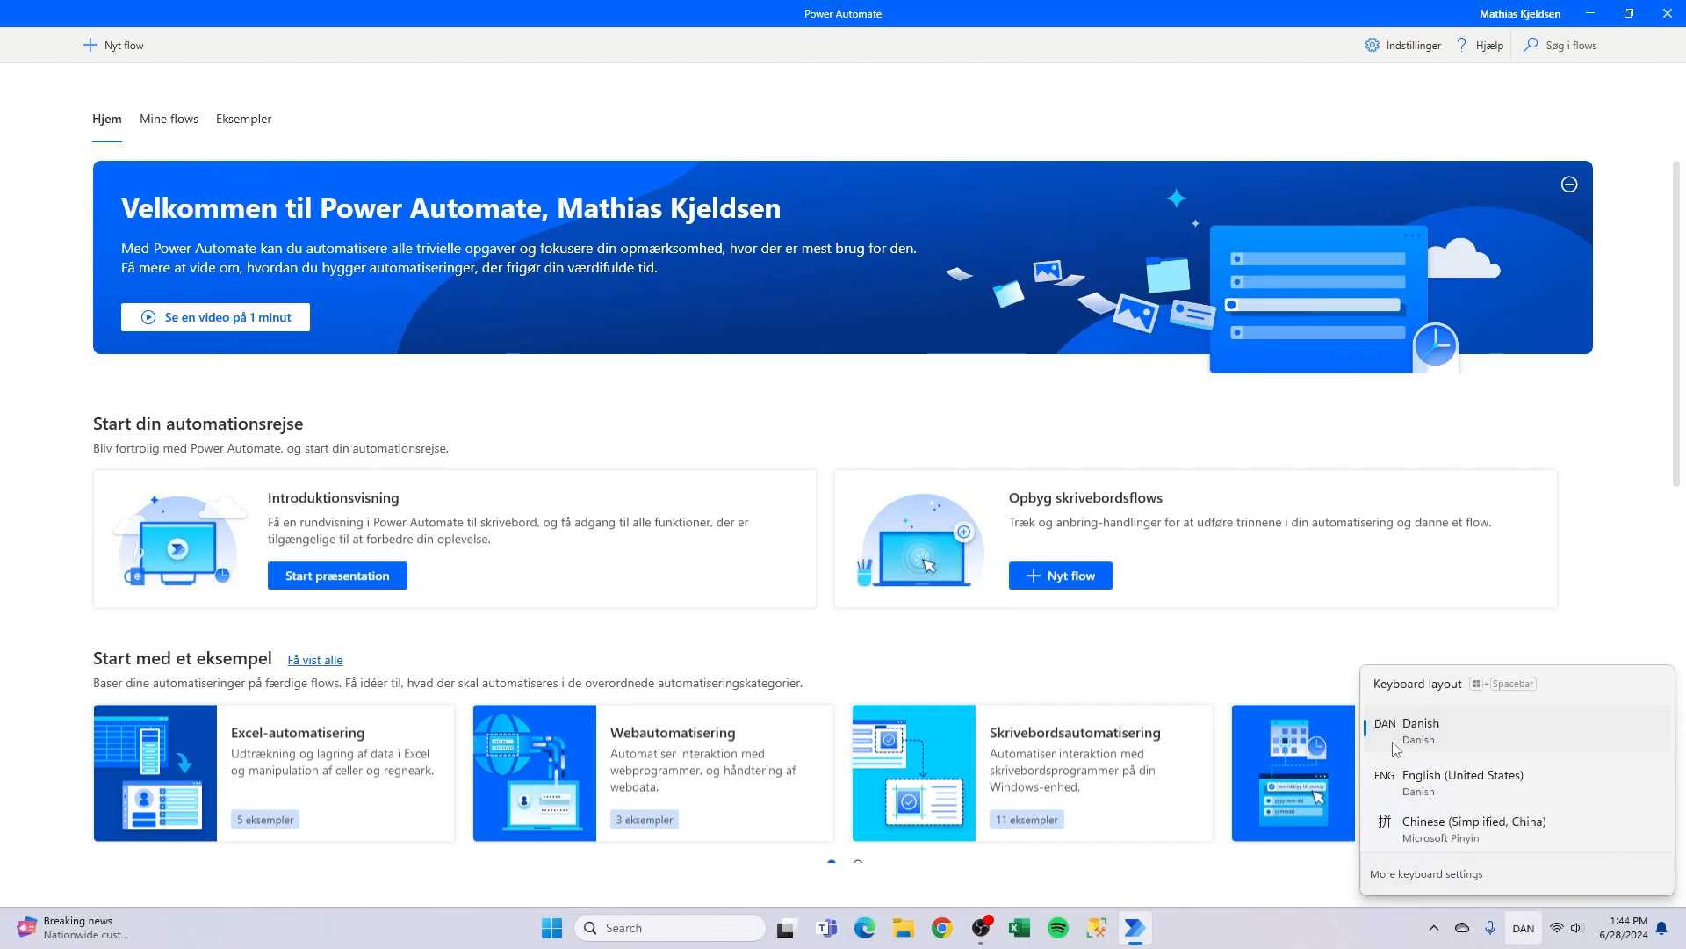
left_click(1425, 874)
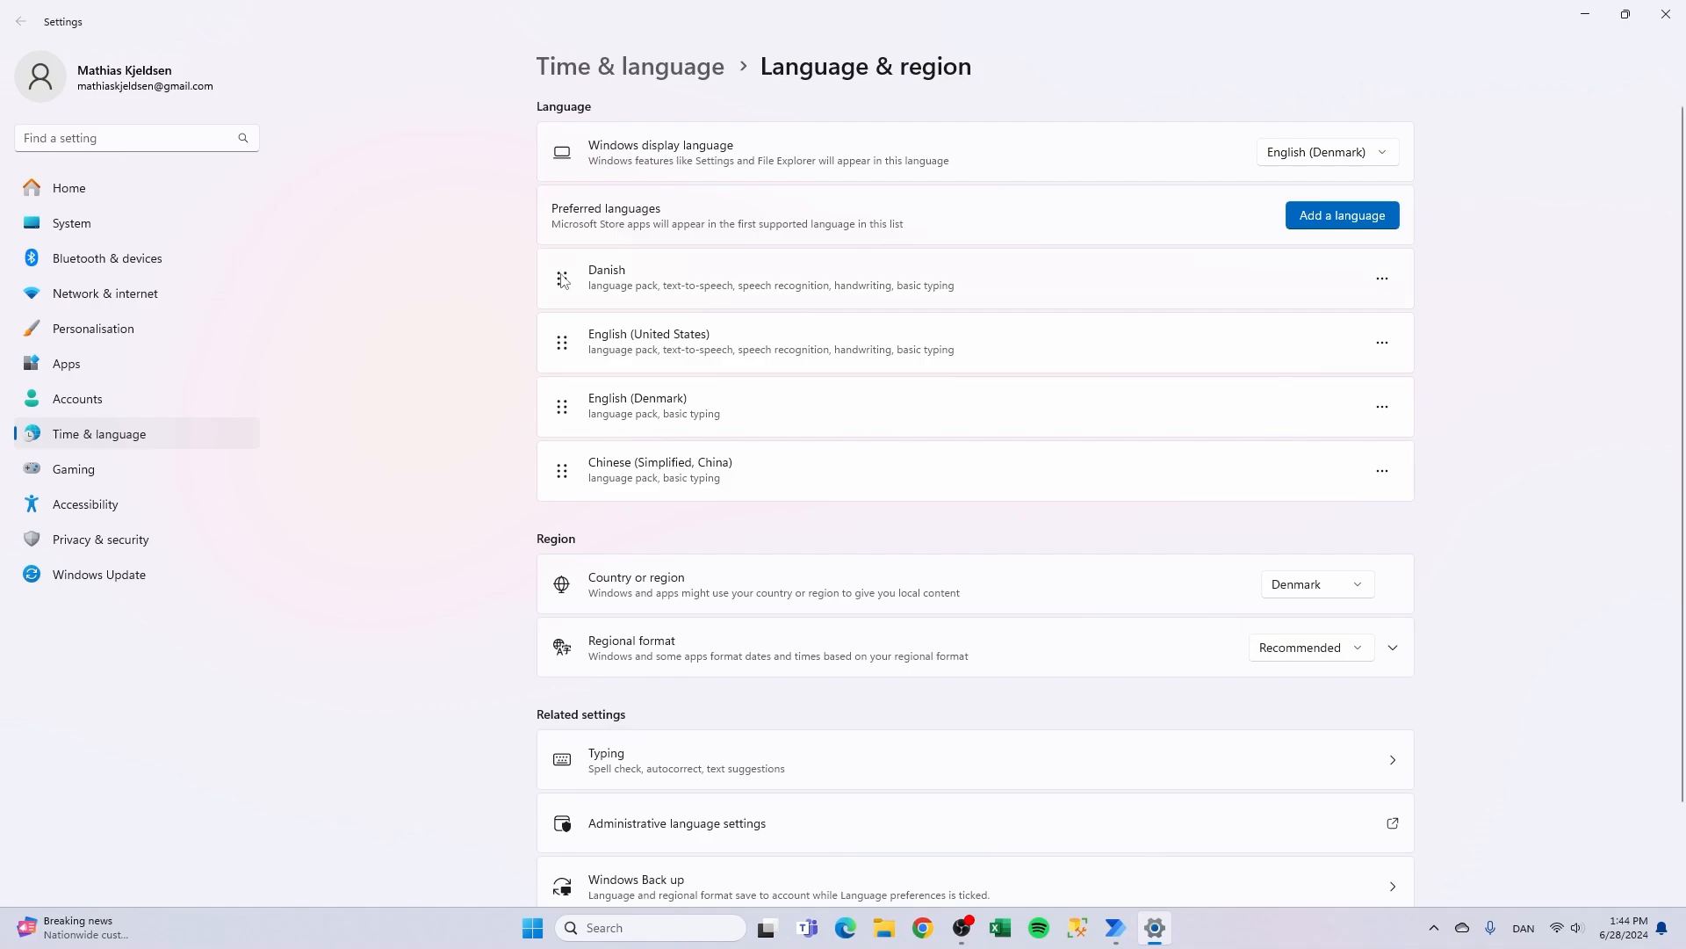
- Reorder preferred languages so English (United States) is first and Danish below it
left_click_drag(562, 277, 594, 345)
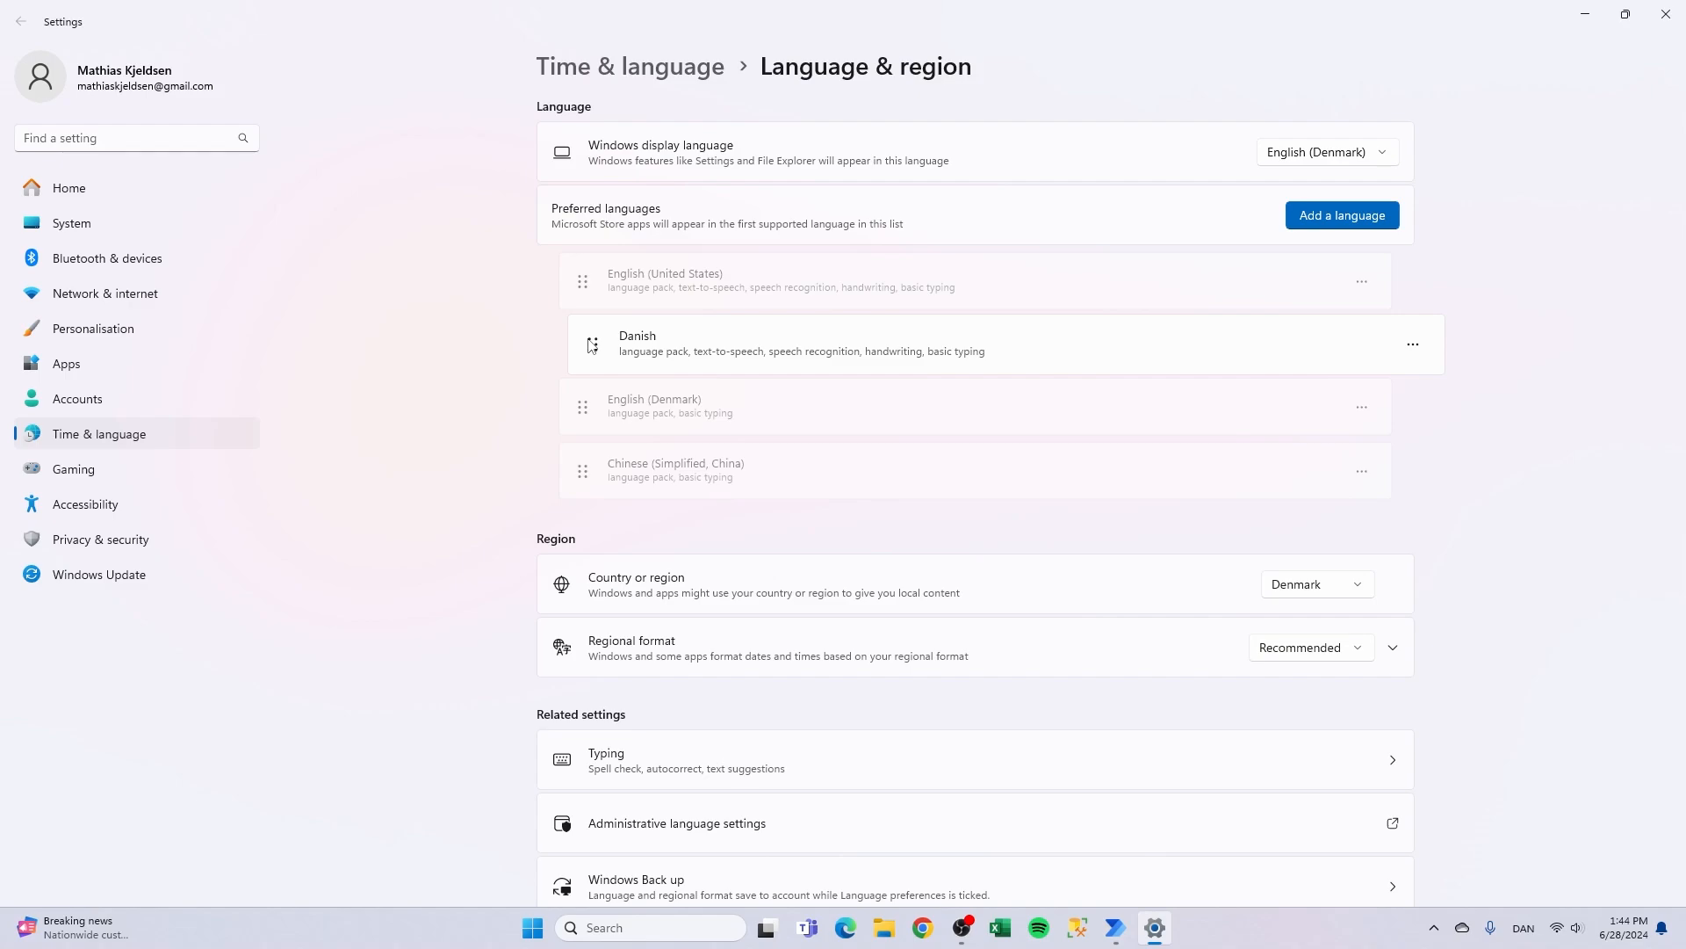
mouse_move(591, 346)
left_mouse_down()
mouse_move(586, 364)
mouse_move(587, 345)
left_mouse_up()
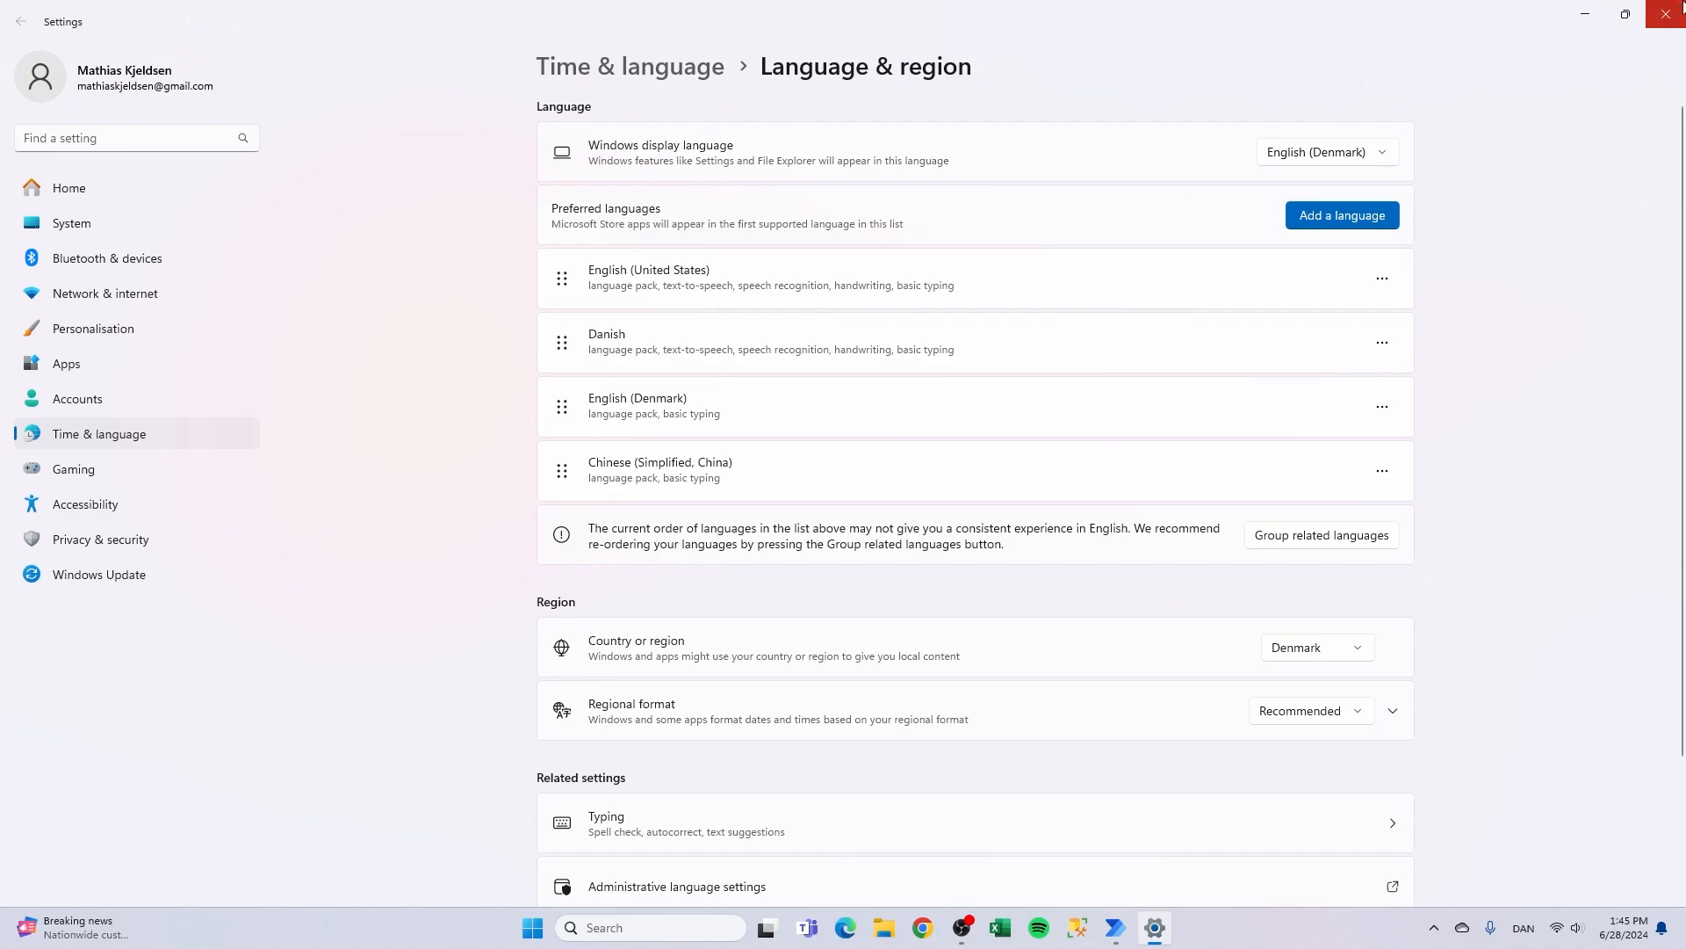
- Close Settings and quit Power Automate so it can restart in the new language
left_click(1665, 15)
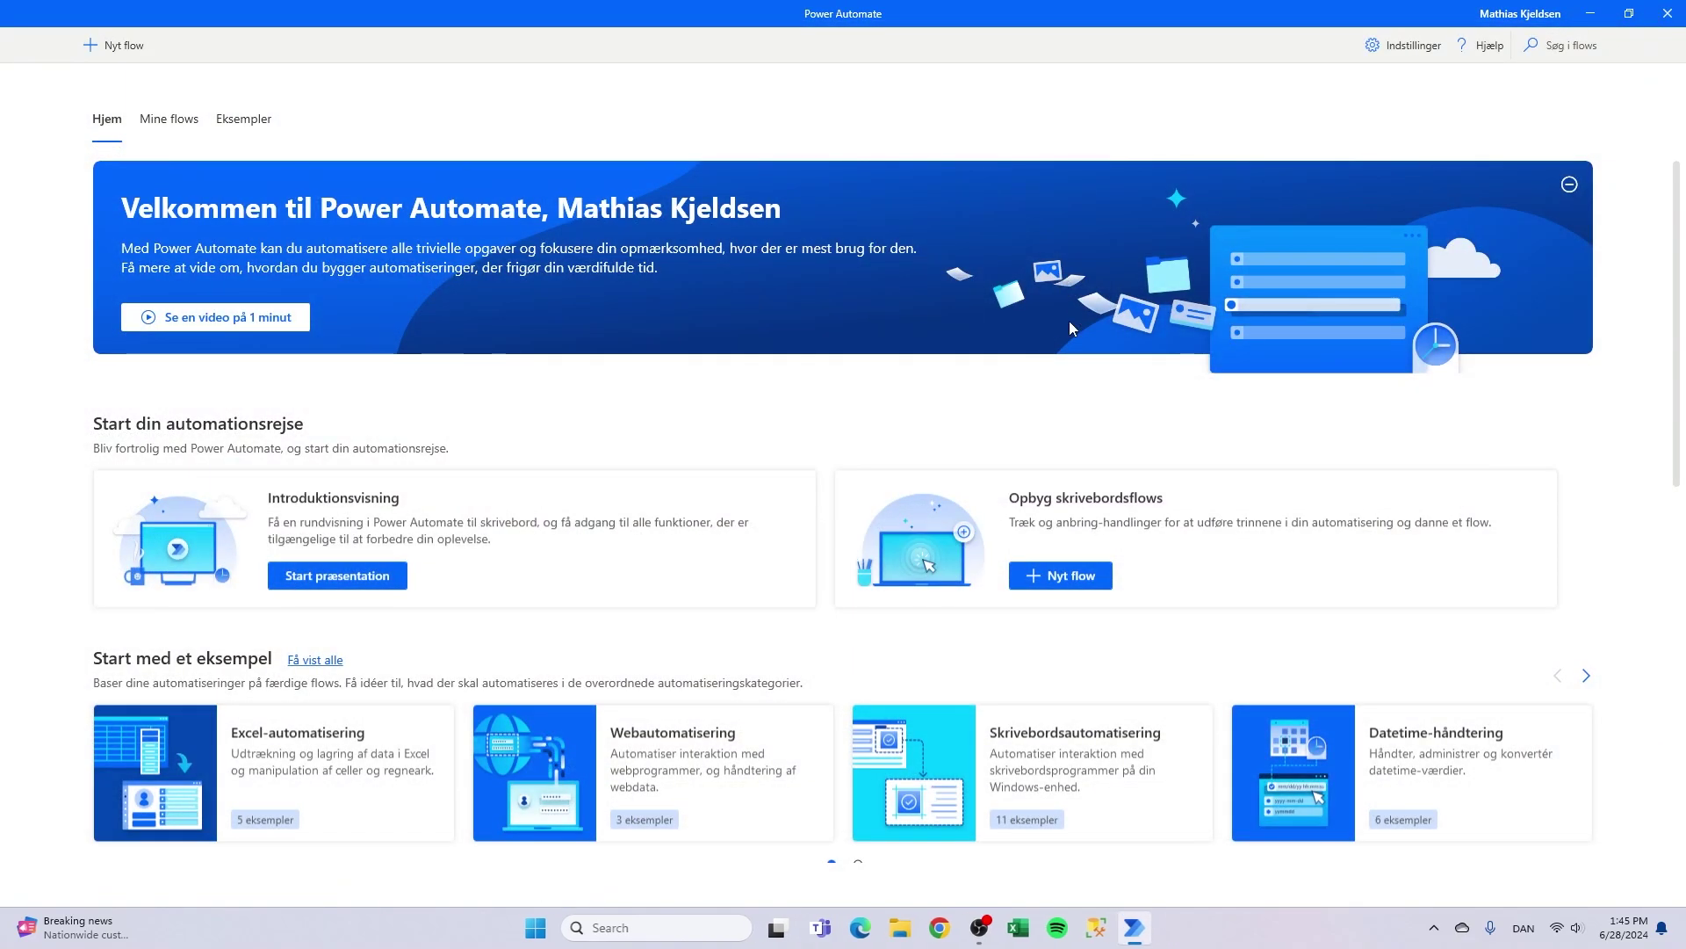
left_click(1666, 14)
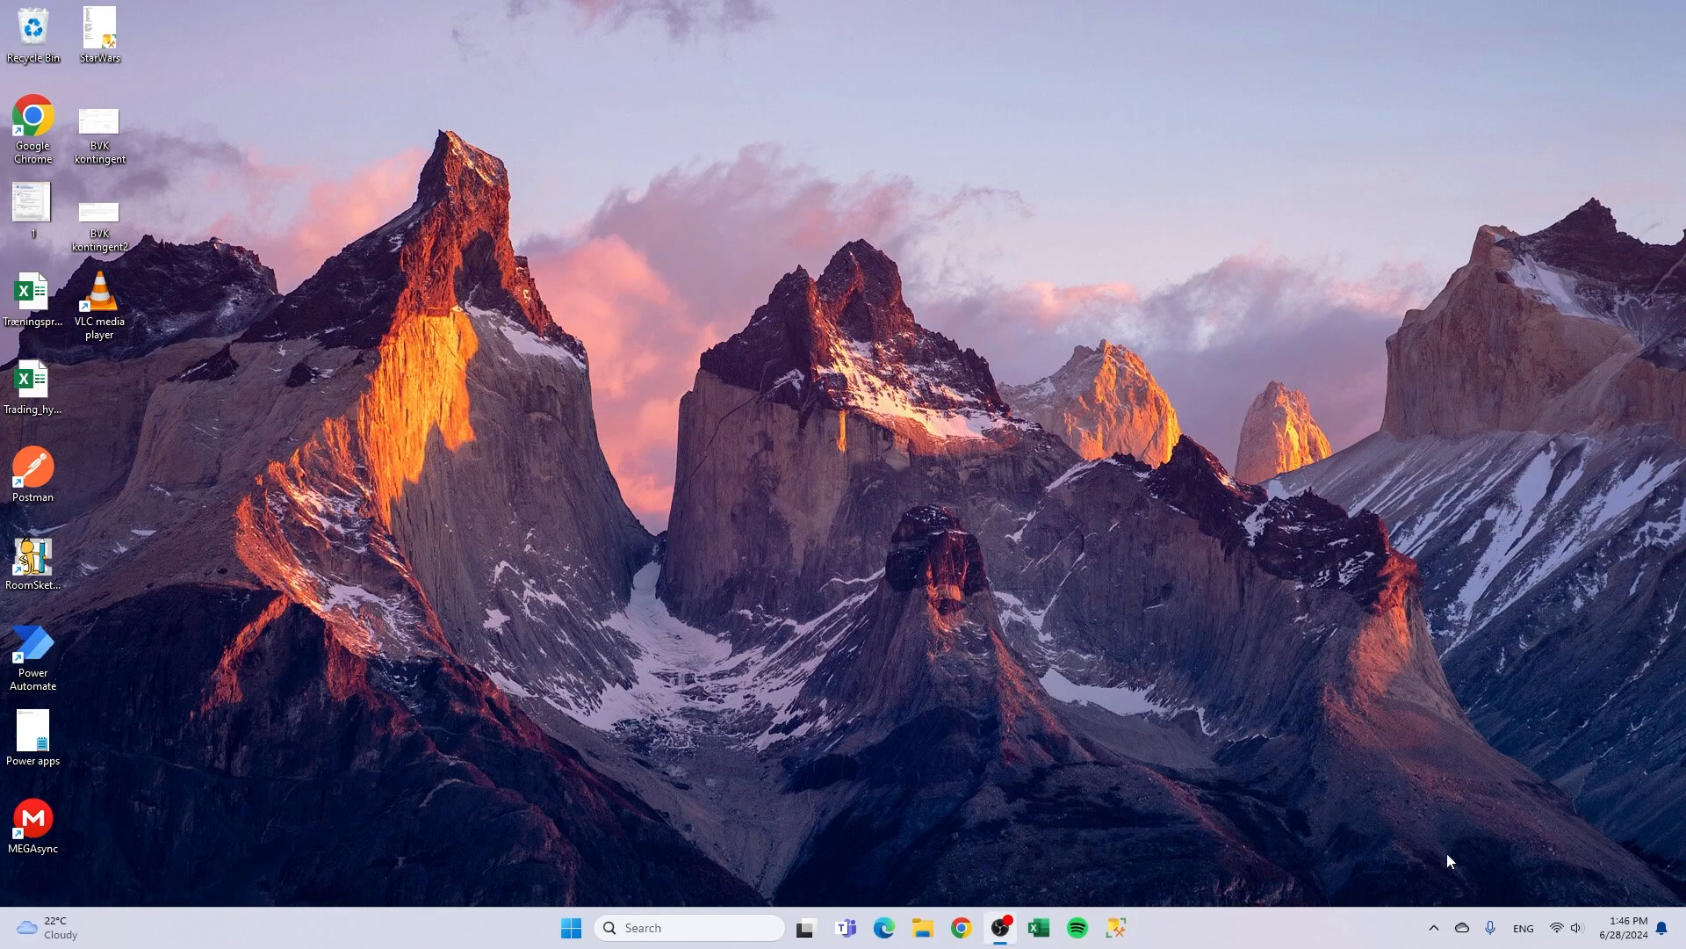
- Check the active keyboard layouts from the ENG indicator and dismiss the flyout
left_click(1525, 928)
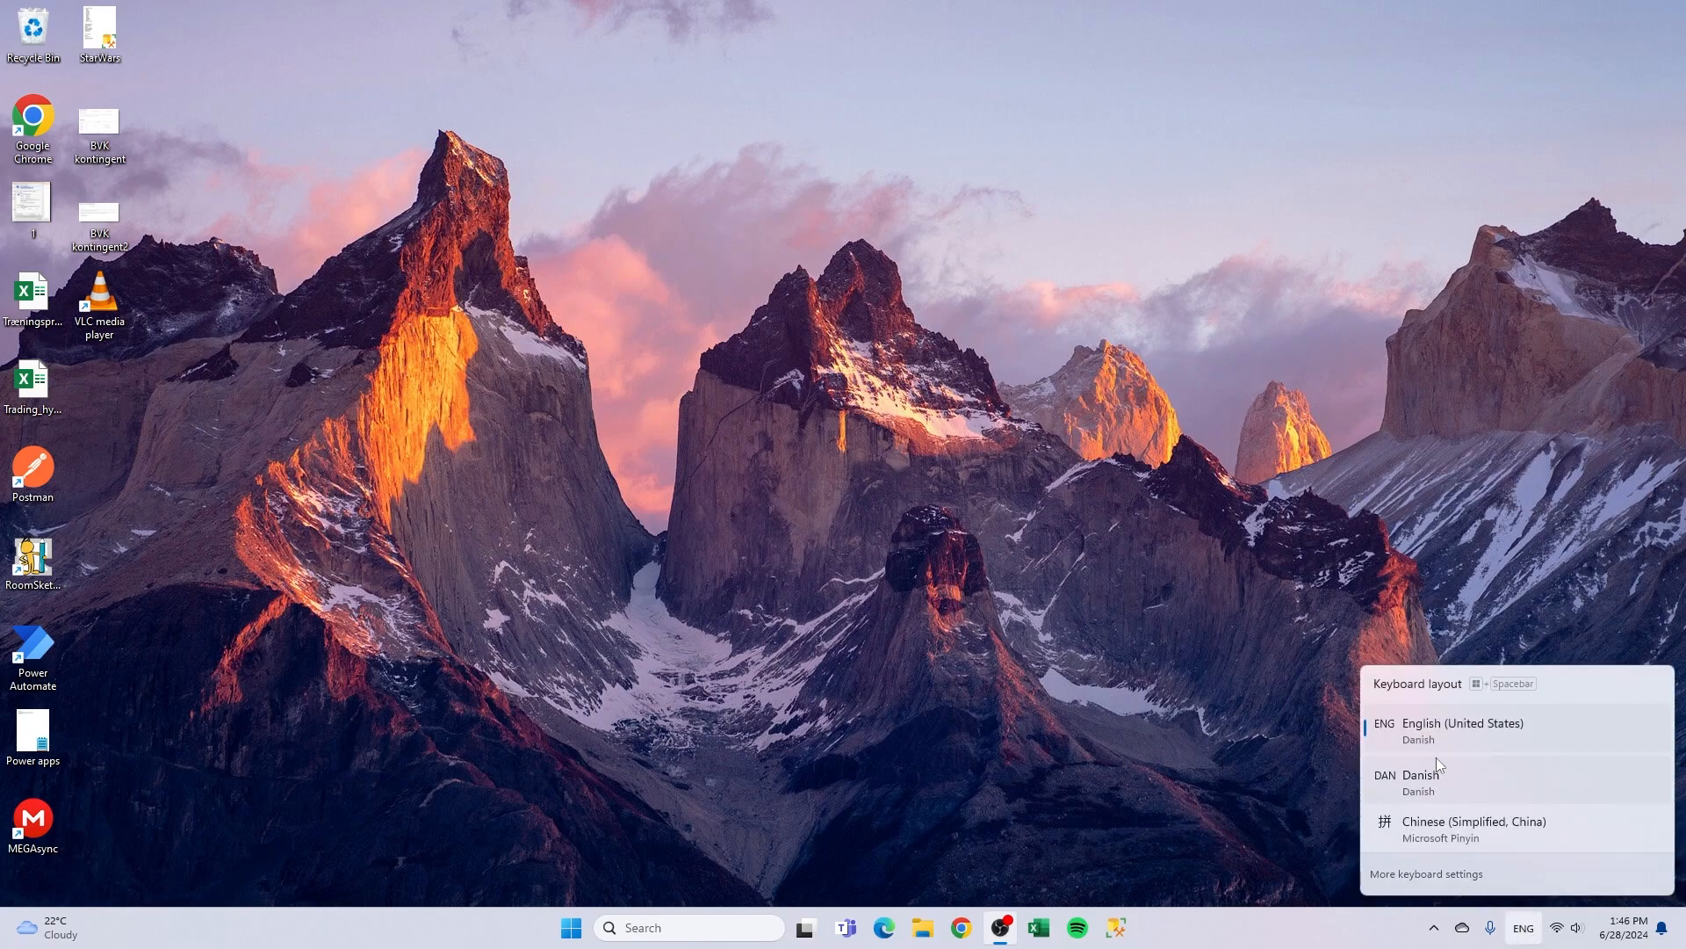
left_click(753, 714)
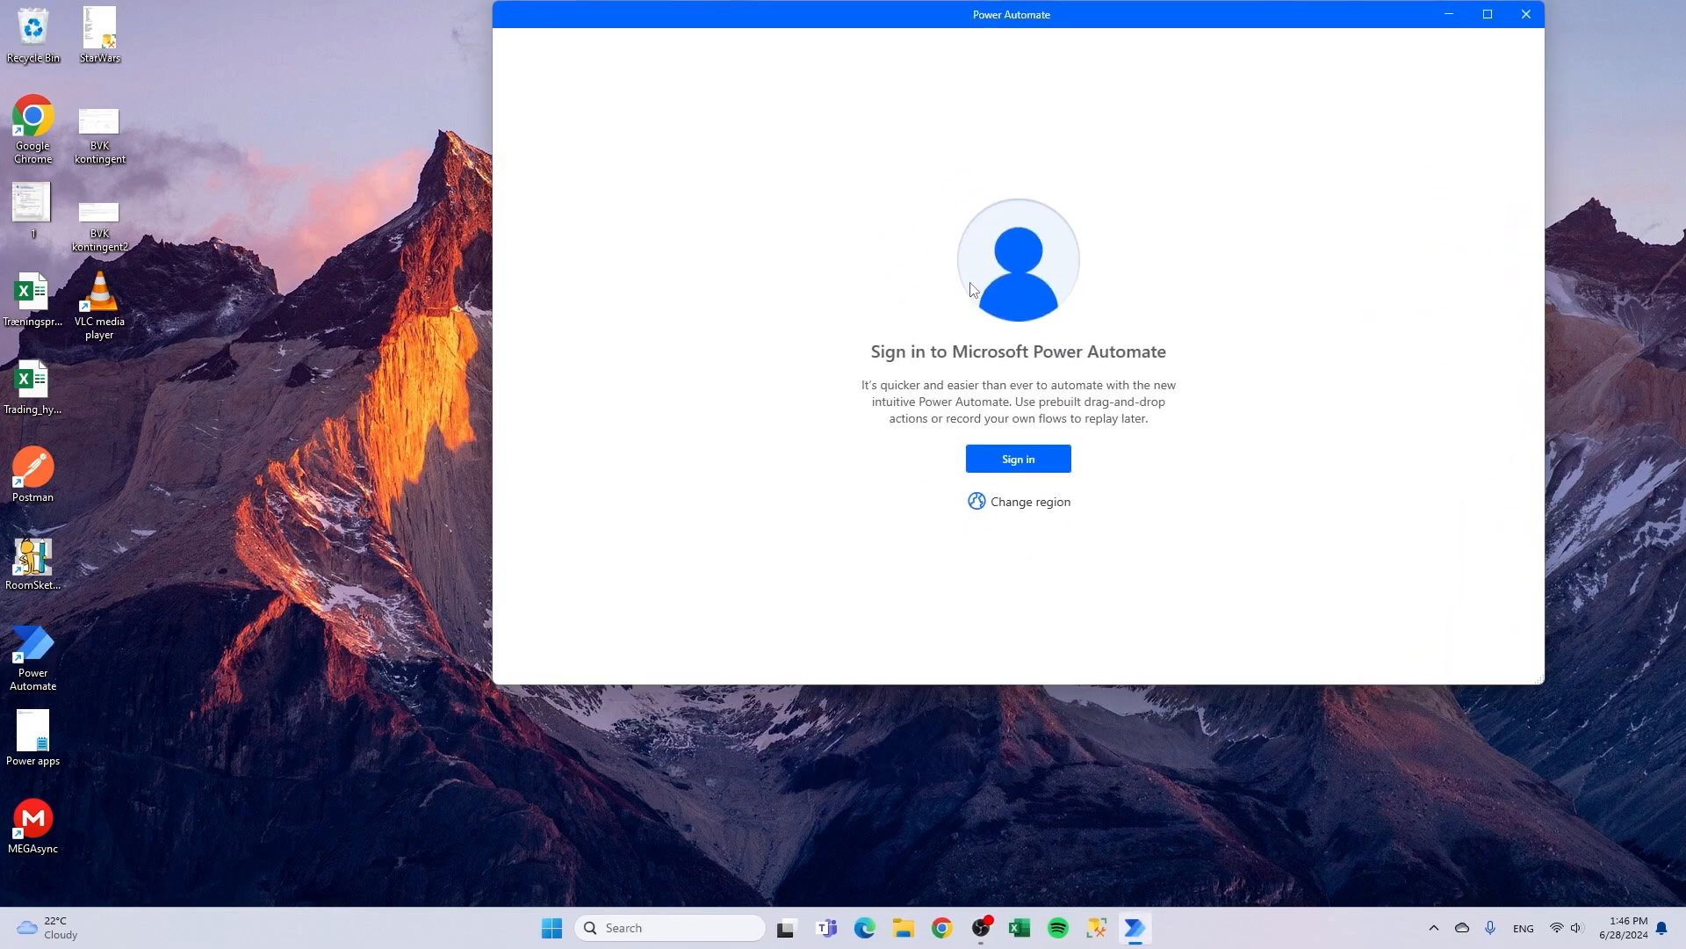
- Maximize Power Automate and sign in with the chosen Microsoft account
double_click(1114, 18)
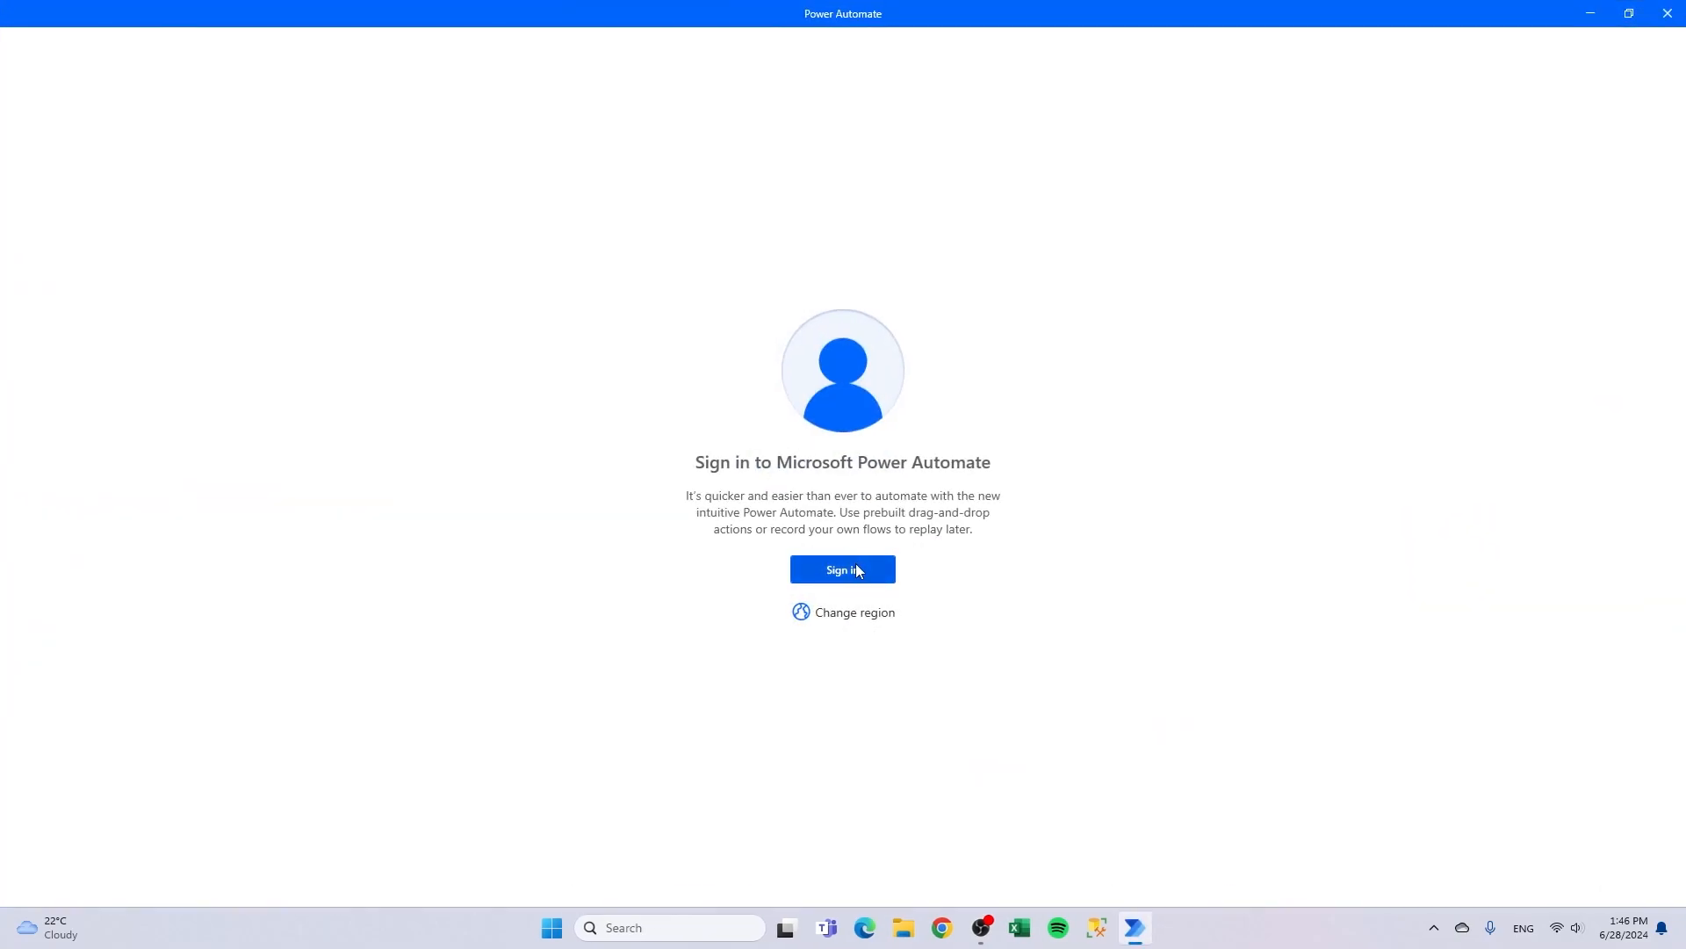
left_click(857, 570)
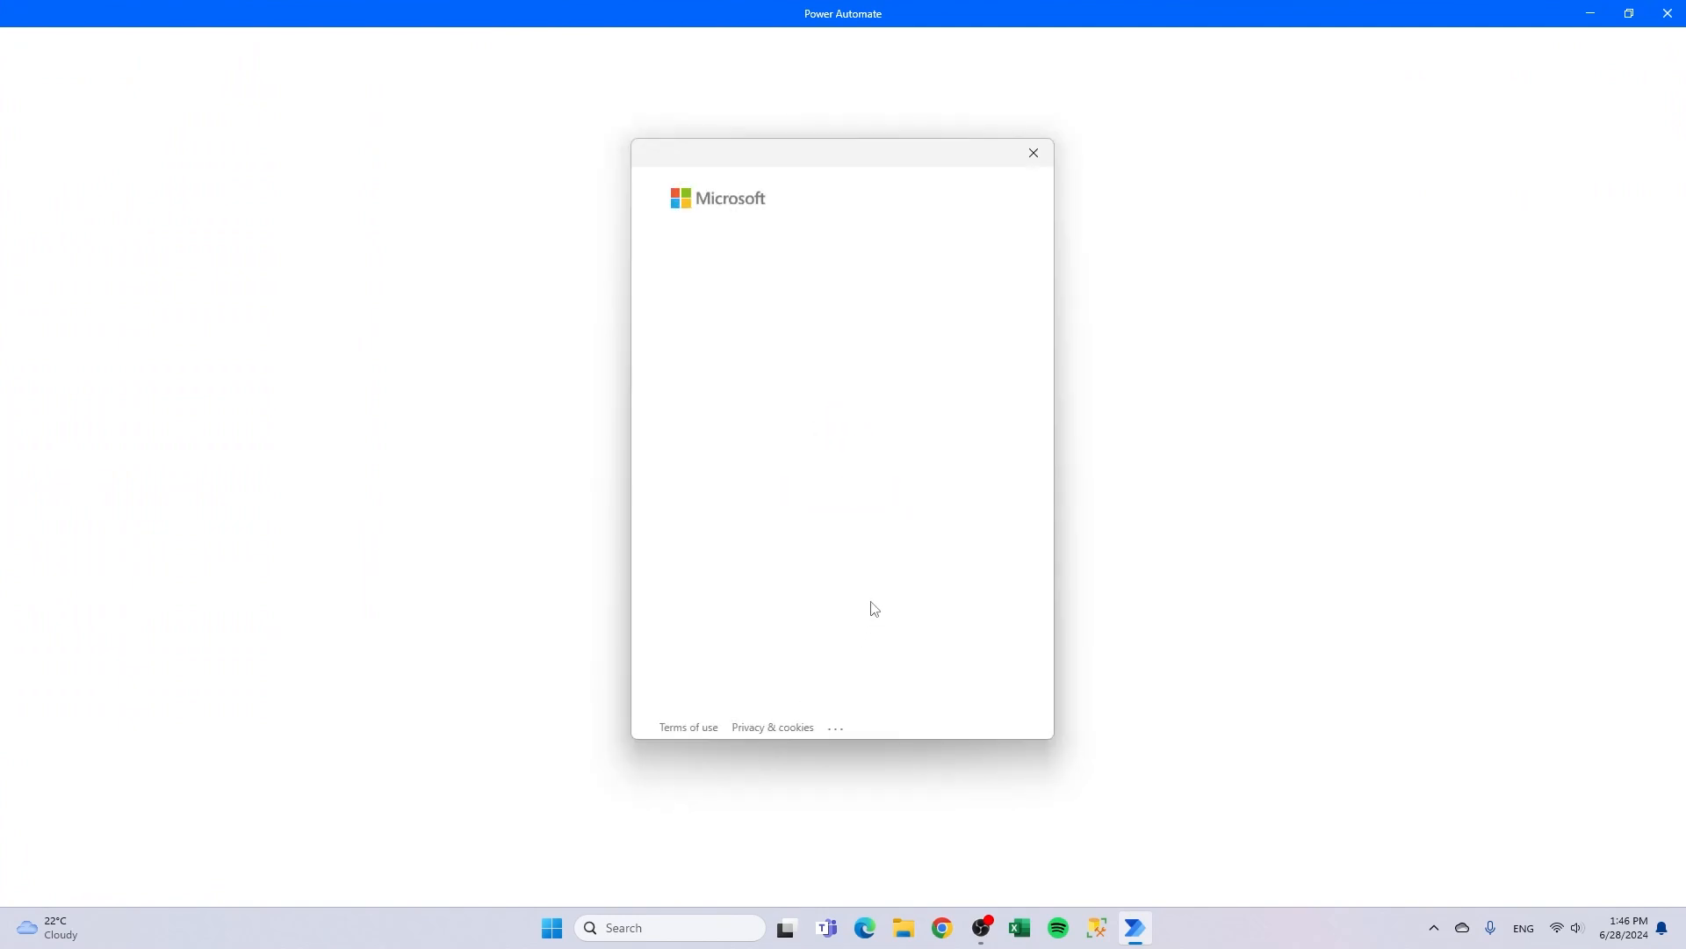
key("Return")
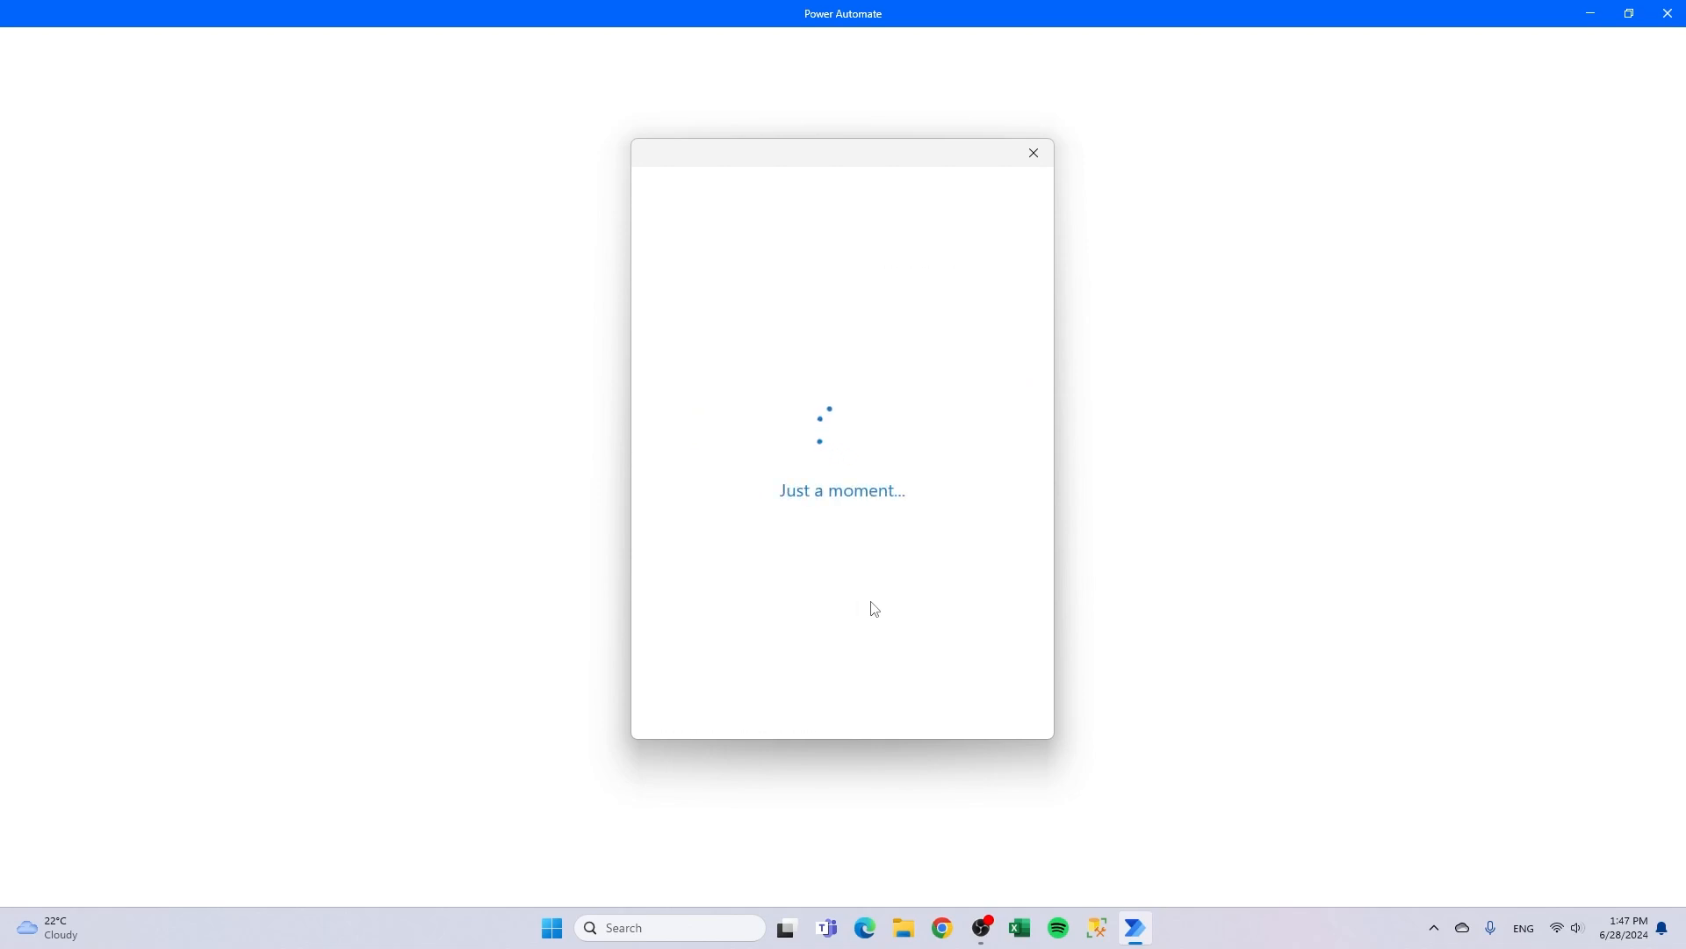